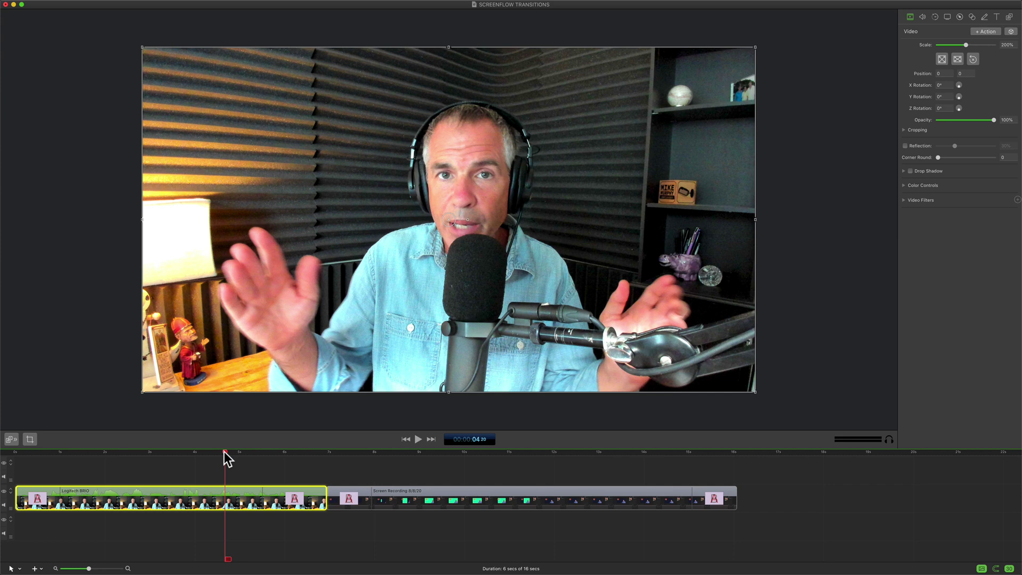
Scrub the playhead from the video's start forward to about 5 seconds to preview it.
left_click_drag(224, 452, 0, 452)
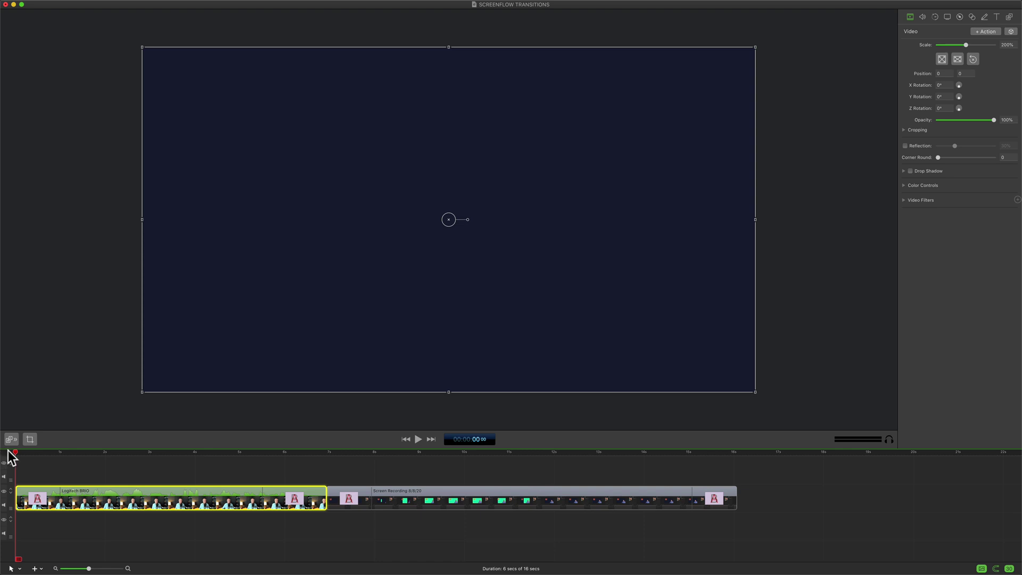
left_click(26, 453)
left_click_drag(26, 454, 361, 463)
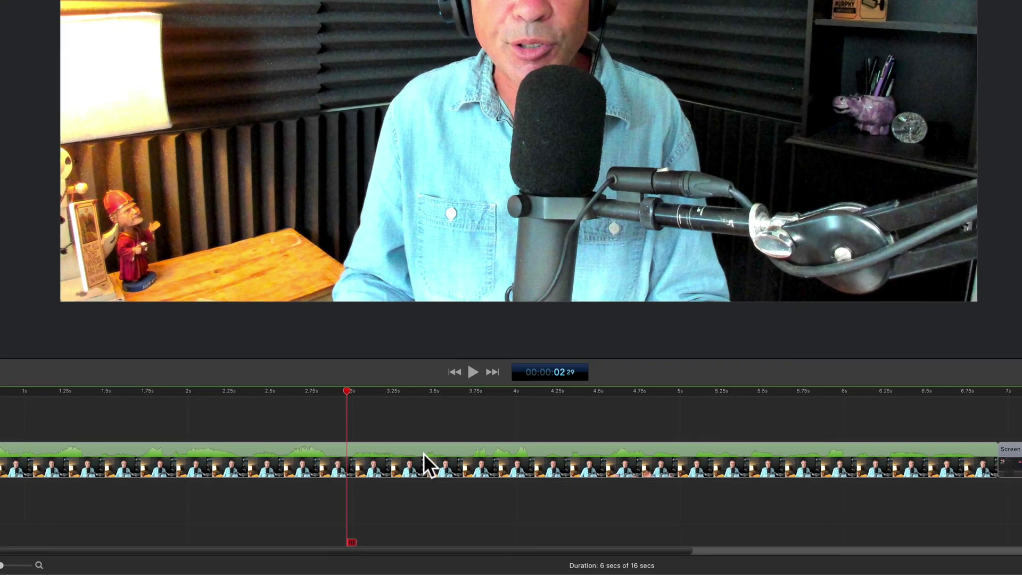
Give the Logitech BRIO webcam clip both a starting and an ending transition.
left_click(386, 493, "ctrl")
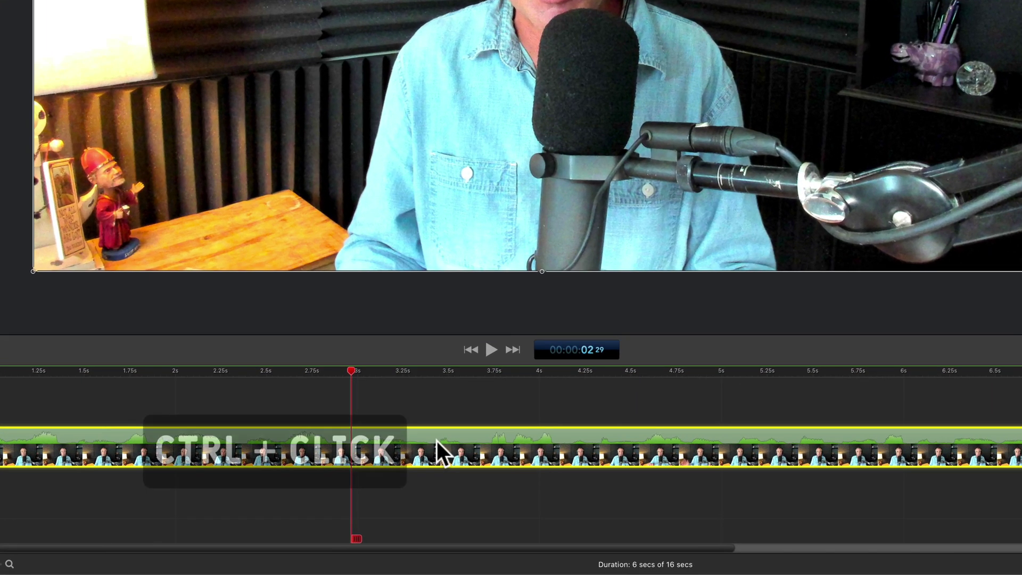
left_click(437, 442, "ctrl")
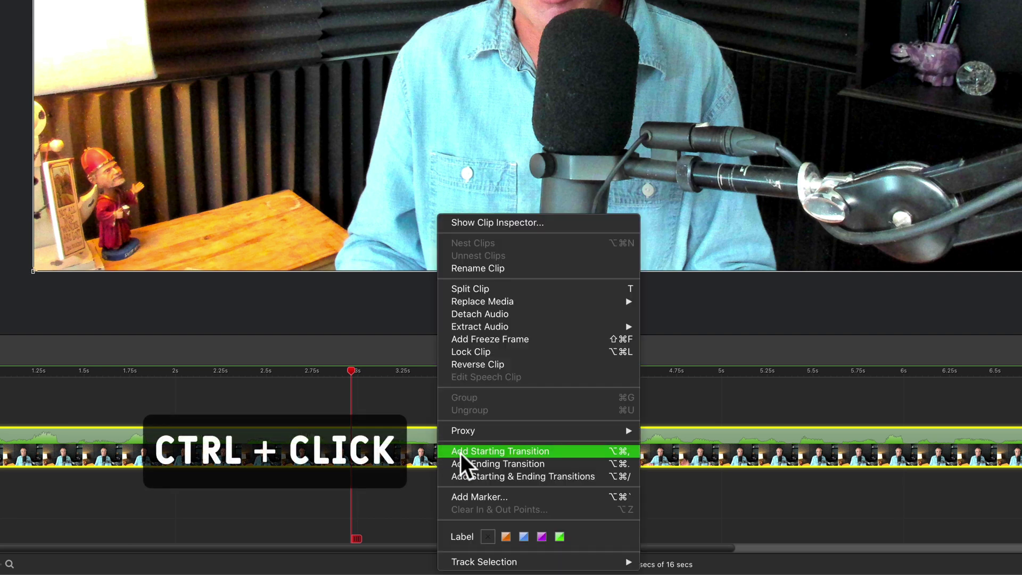
left_click(465, 453)
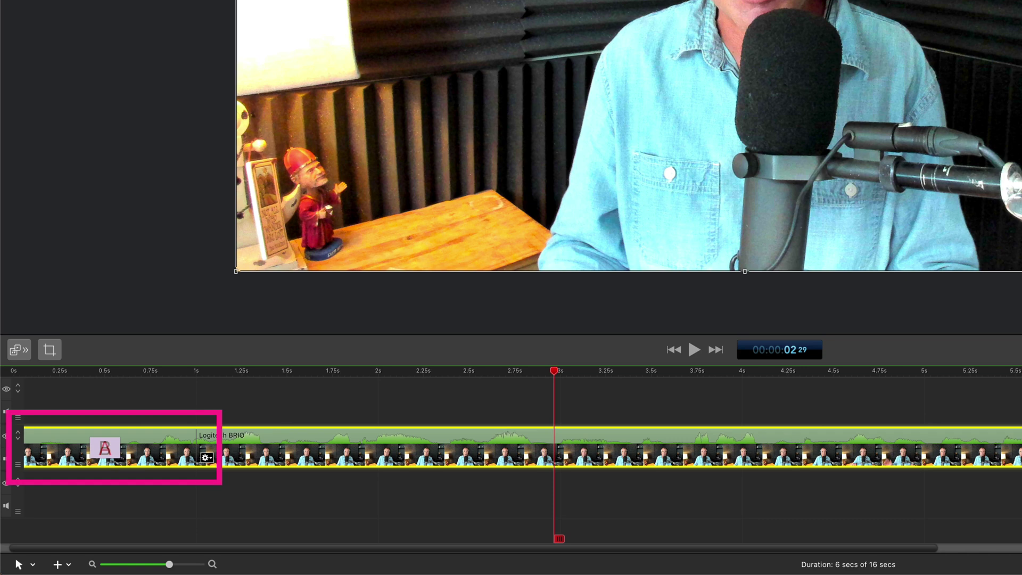
left_click(643, 447, "ctrl")
left_click(658, 461)
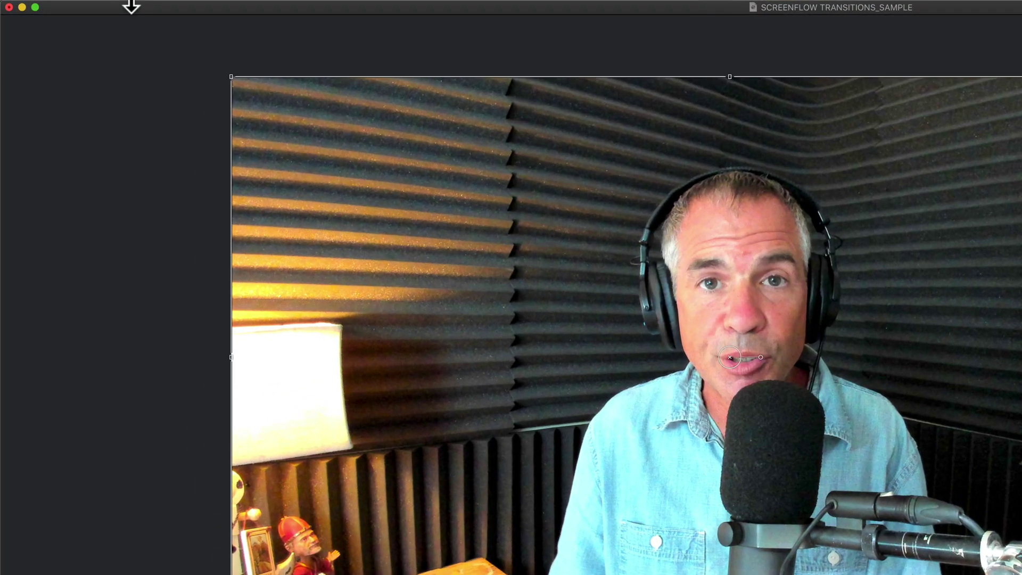
Add starting and ending transitions from the Edit menu, then remove both from the webcam clip.
left_click(133, 8)
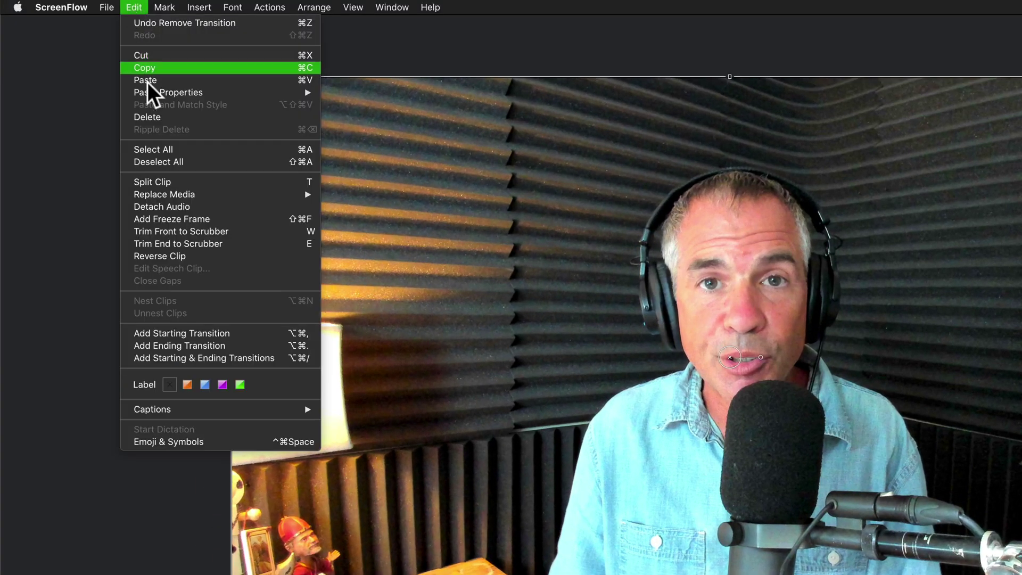
left_click(177, 358)
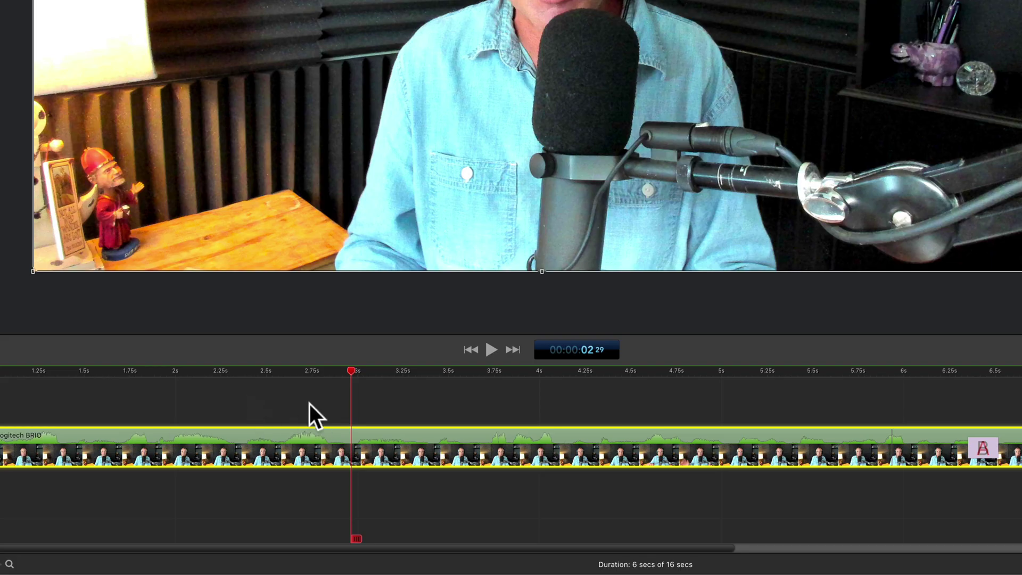
right_click(410, 448)
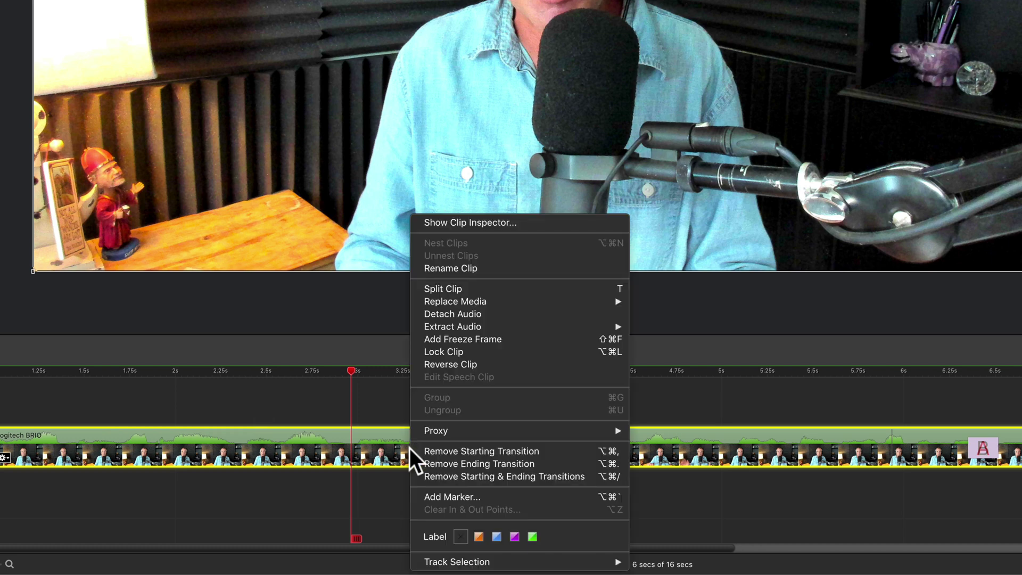
left_click(441, 476)
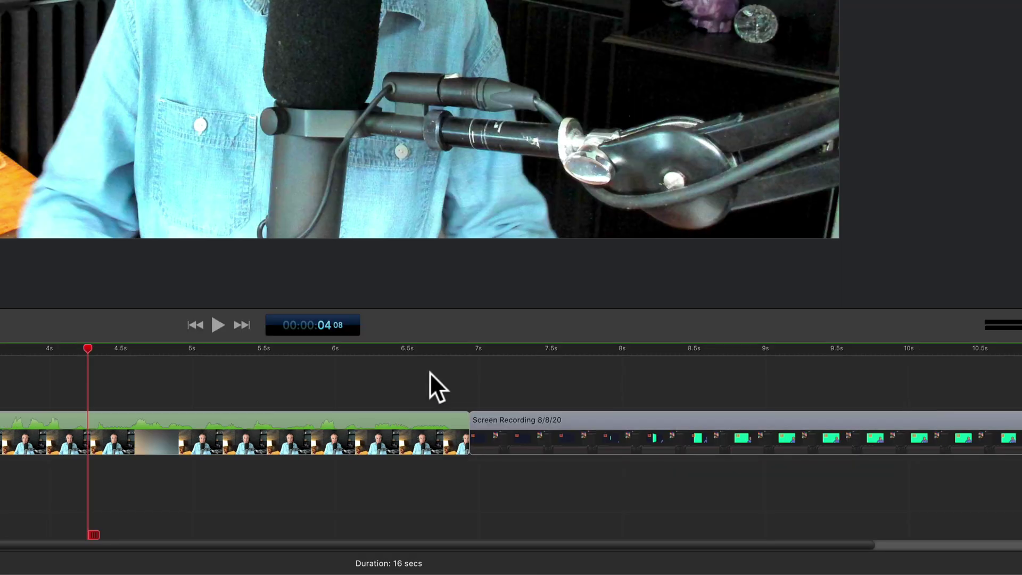
Add an ending transition to the webcam clip and a starting one to Screen Recording, then undo.
left_click_drag(422, 375, 493, 455)
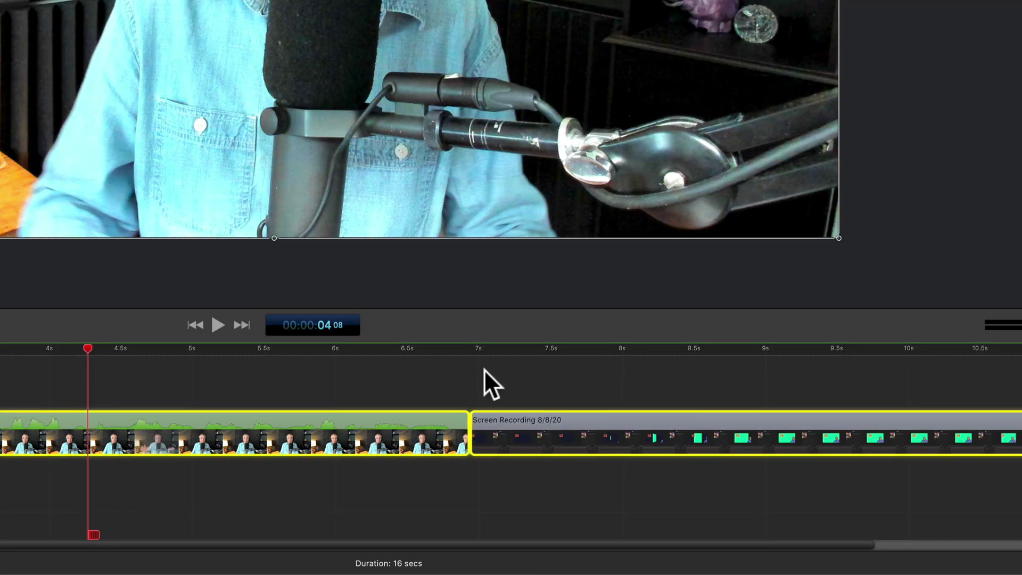
right_click(421, 433)
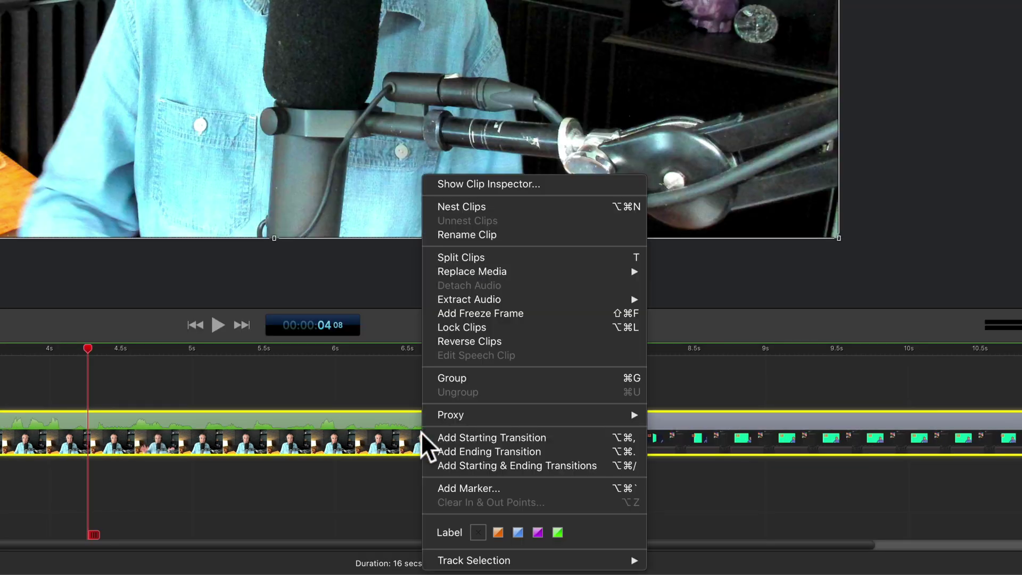
left_click(441, 450)
right_click(559, 424)
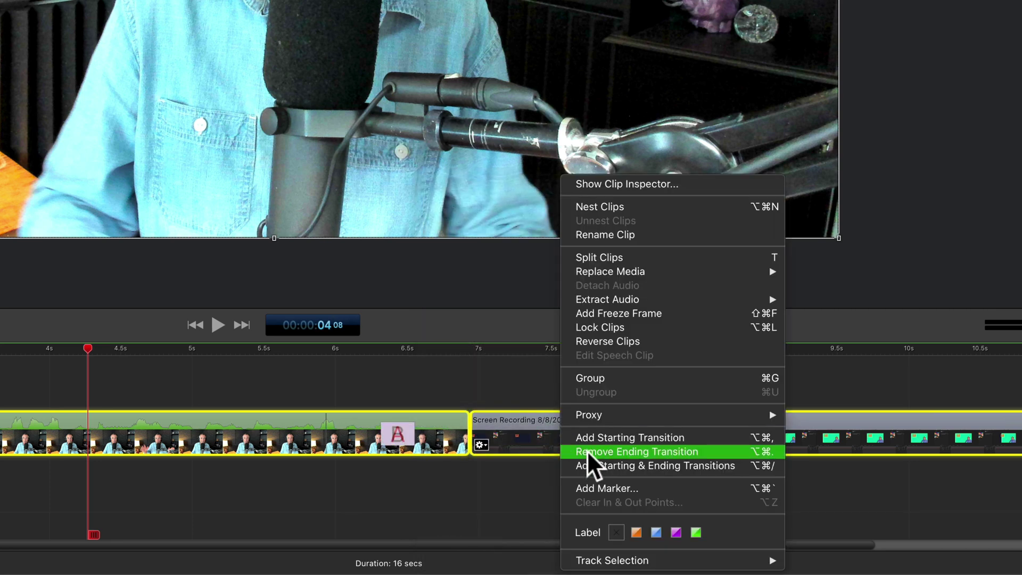
left_click(590, 439)
key("super+z")
key("super+z")
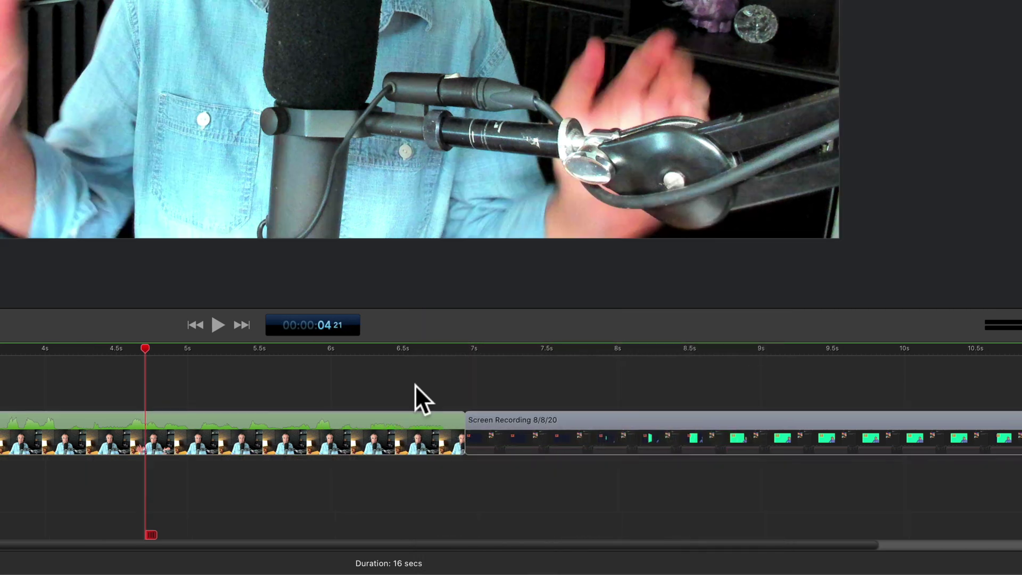
Slide the Screen Recording clip left to overlap the webcam clip's end.
left_click_drag(414, 387, 507, 446)
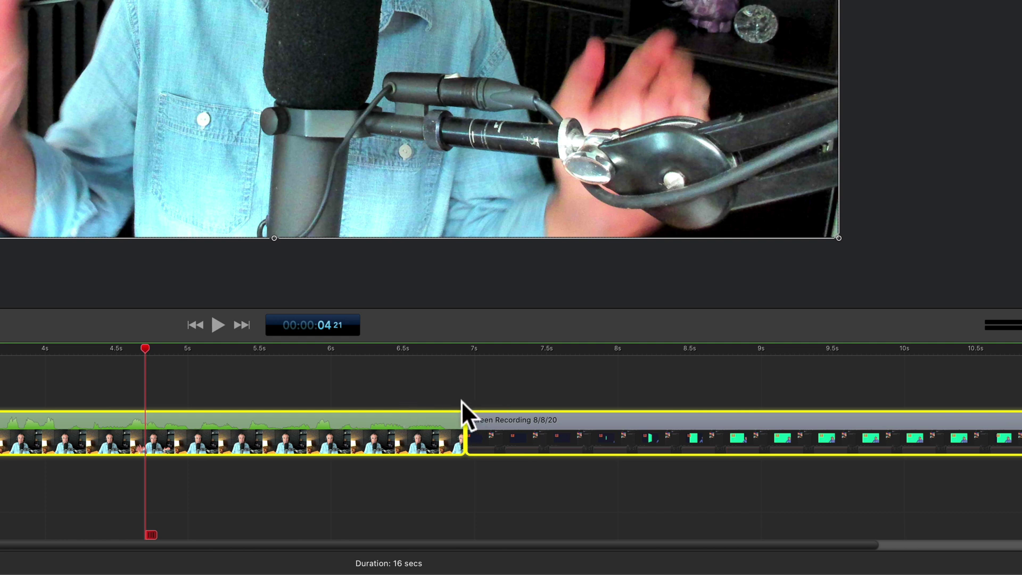
left_click(499, 380)
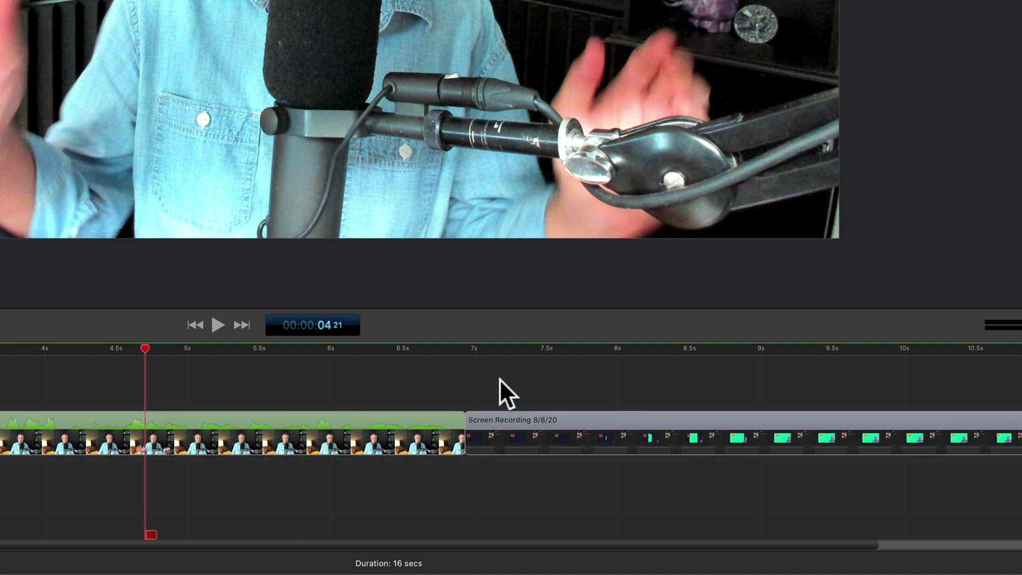
left_click(751, 430)
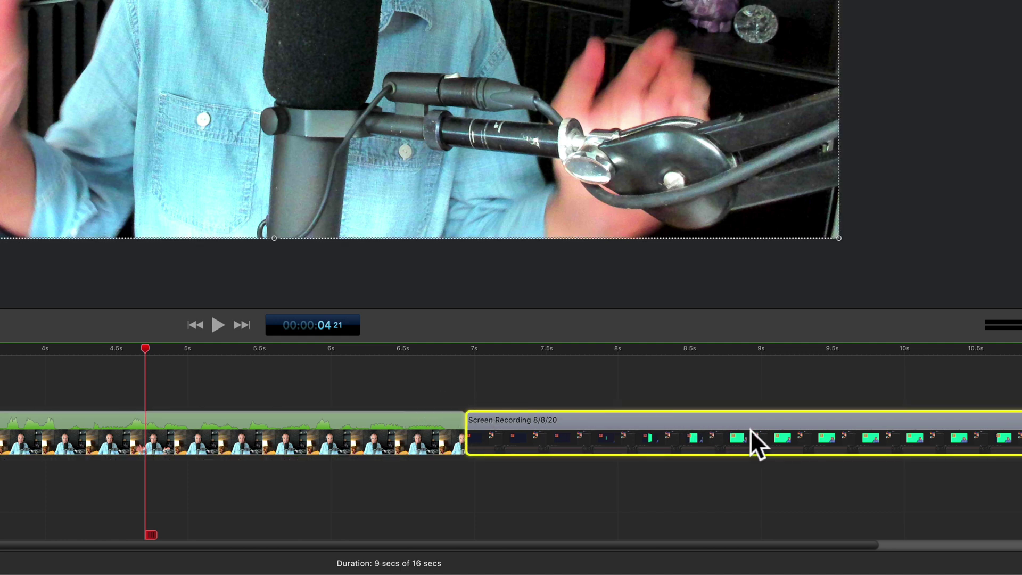
left_click_drag(747, 429, 684, 427)
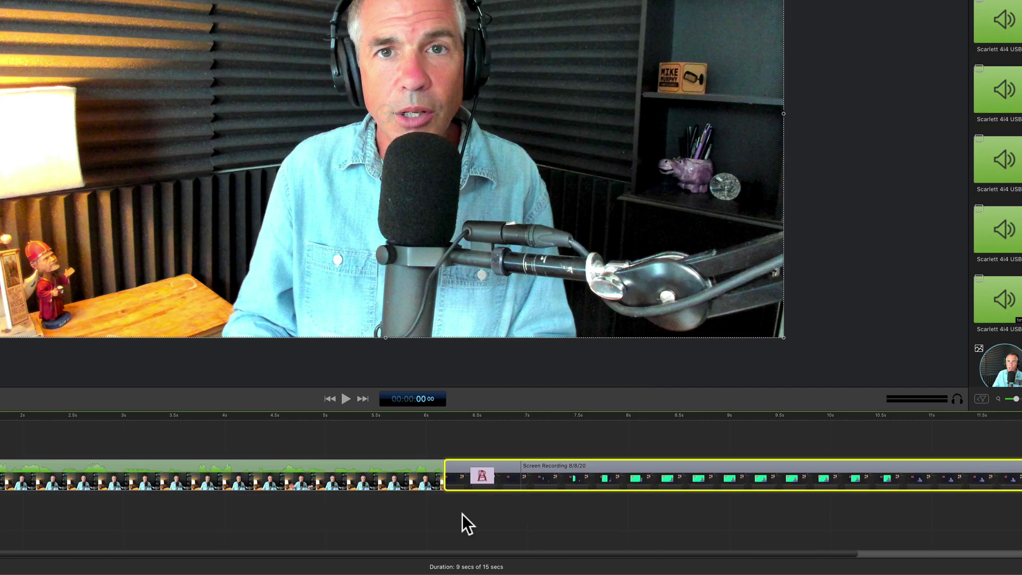
scroll(478, 477, "right", 1)
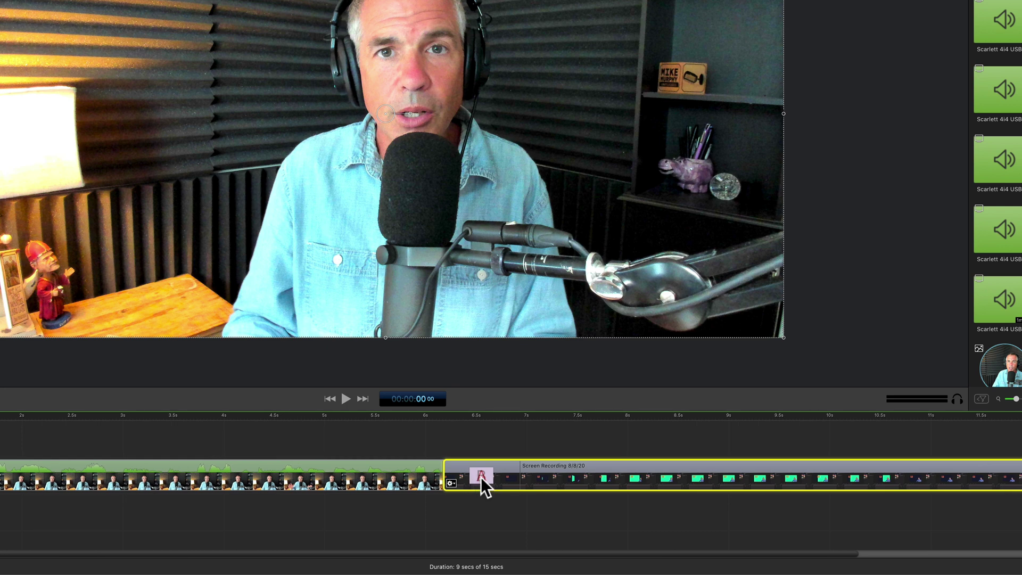
right_click(481, 477)
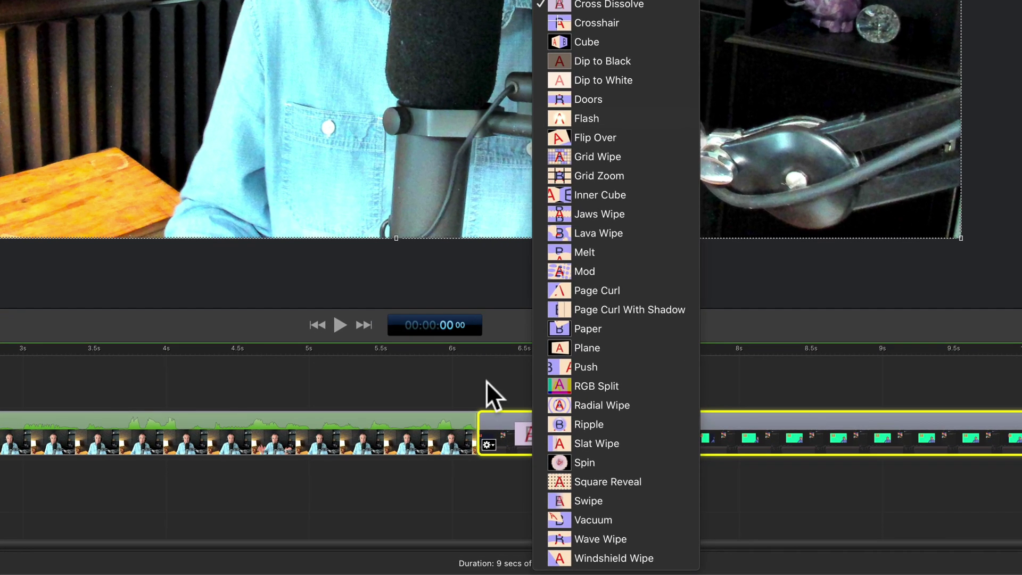
left_click(455, 445)
mouse_move(521, 410)
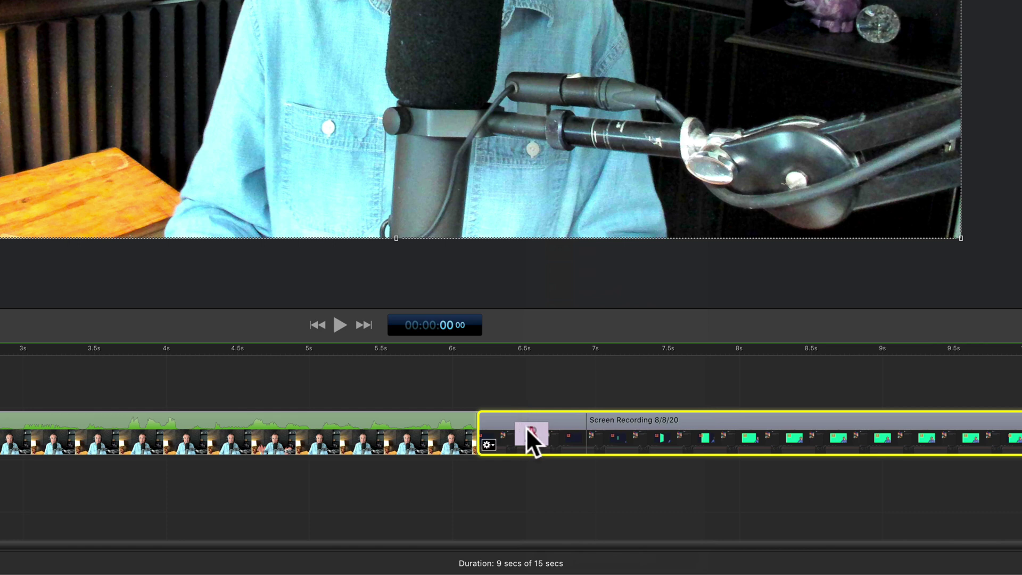
In the overlap transition's settings, mark Clock Wipe as a favourite, then show all transitions.
double_click(531, 433)
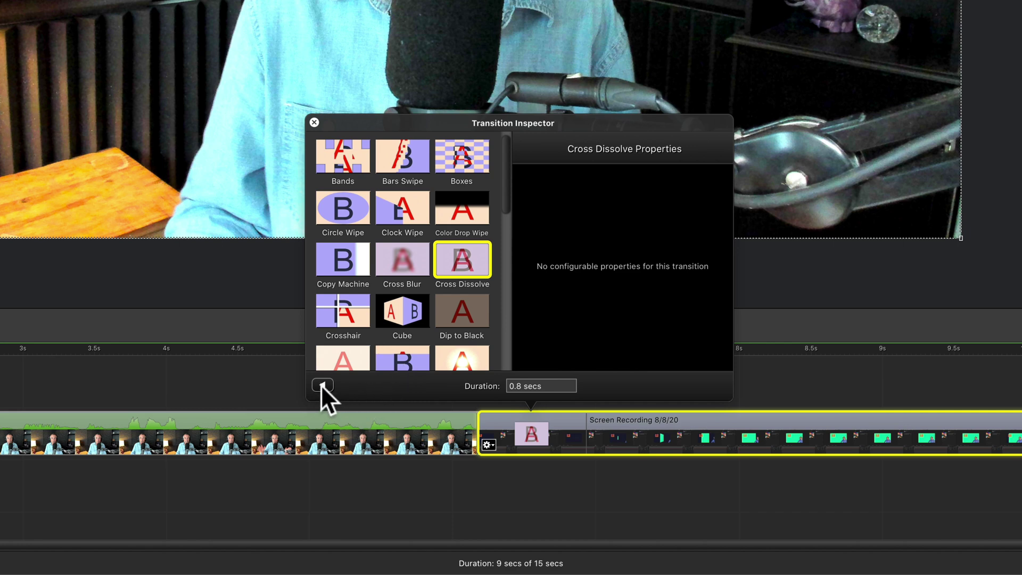
left_click(321, 385)
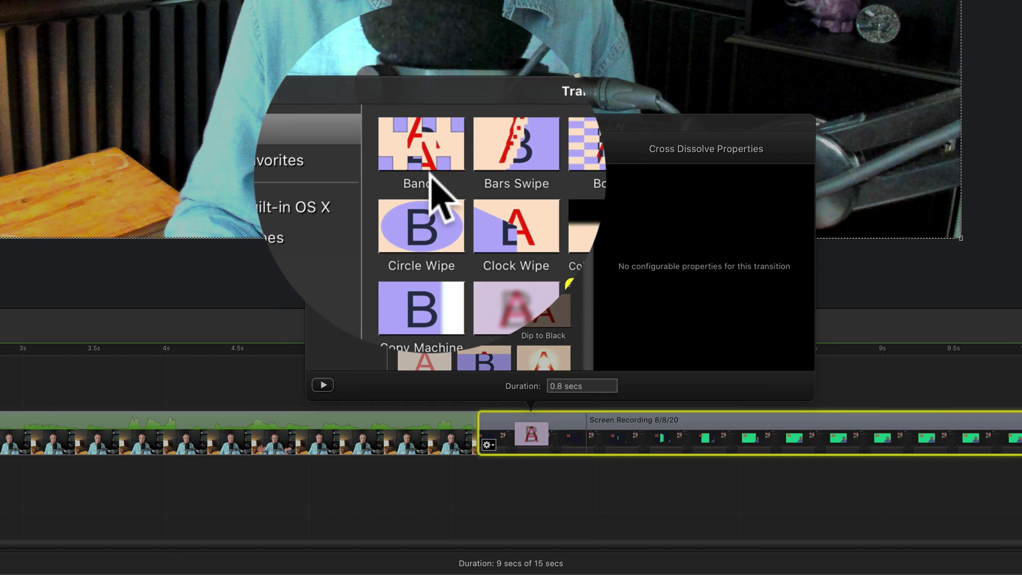
mouse_move(429, 164)
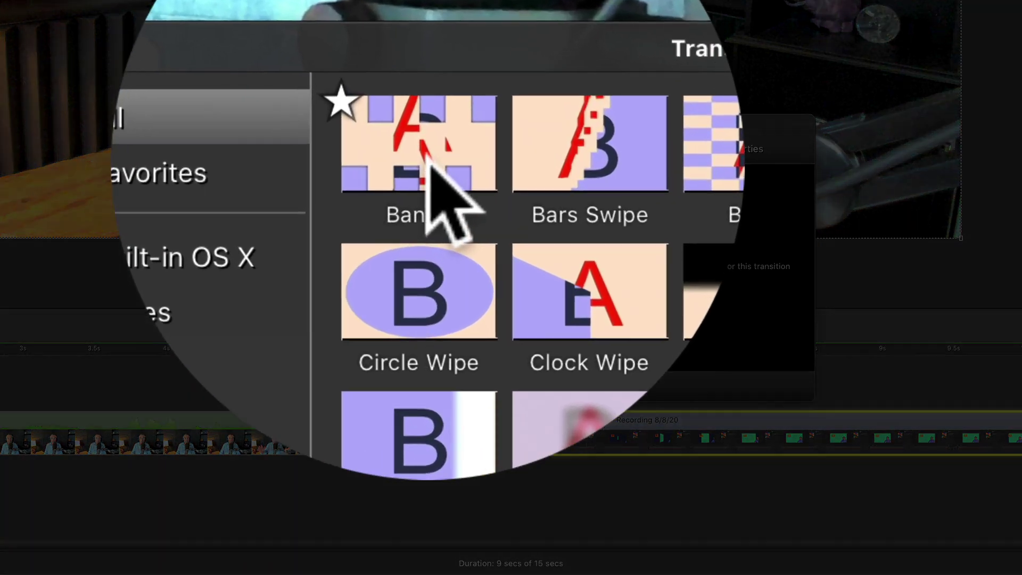
mouse_move(488, 222)
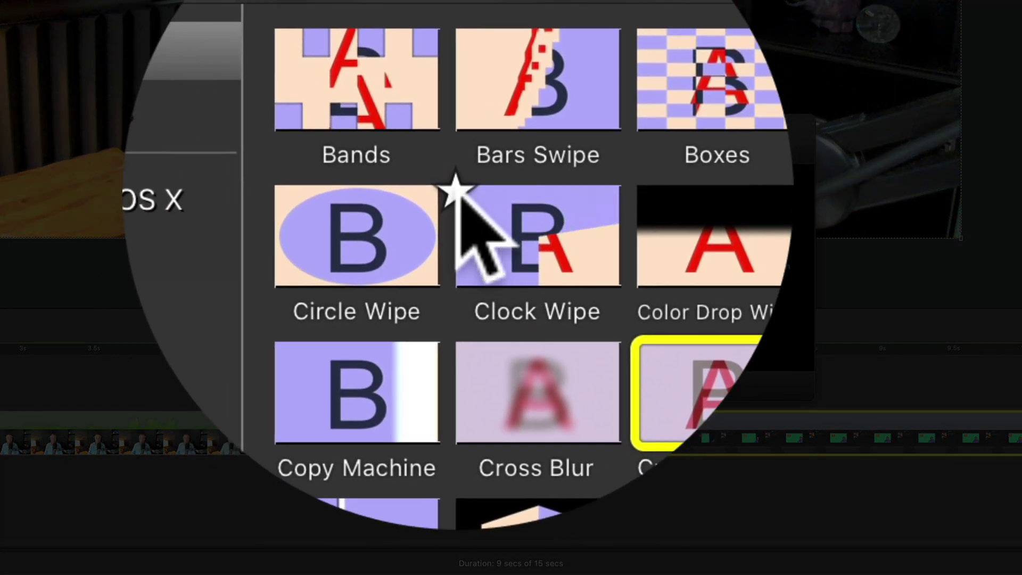
left_click(455, 193)
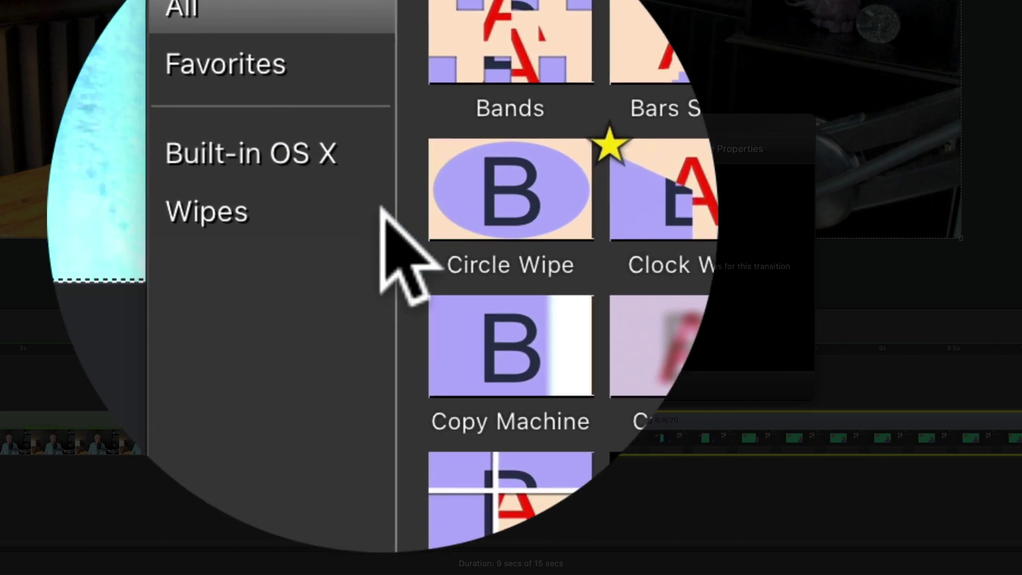
left_click(327, 161)
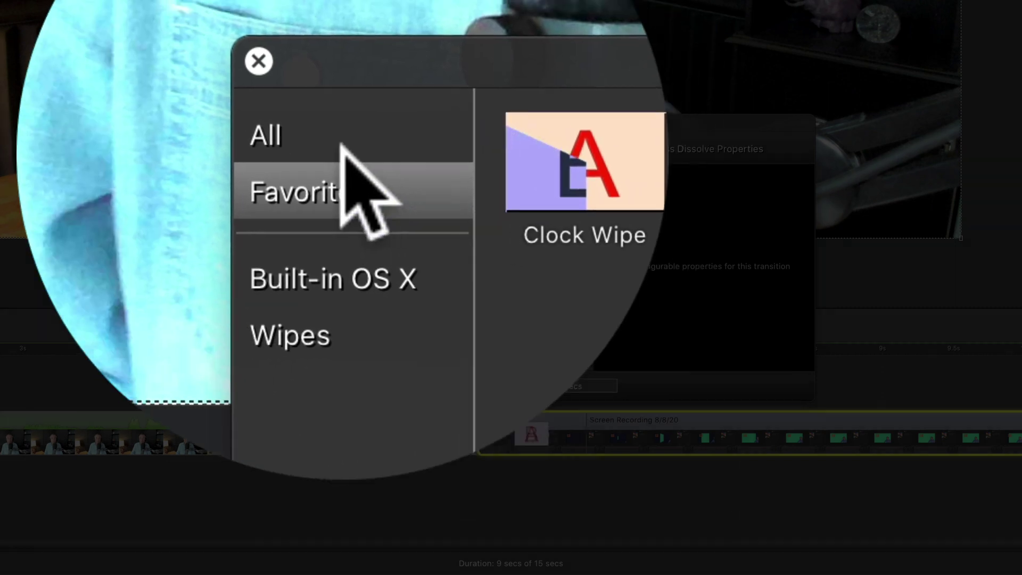
left_click(342, 150)
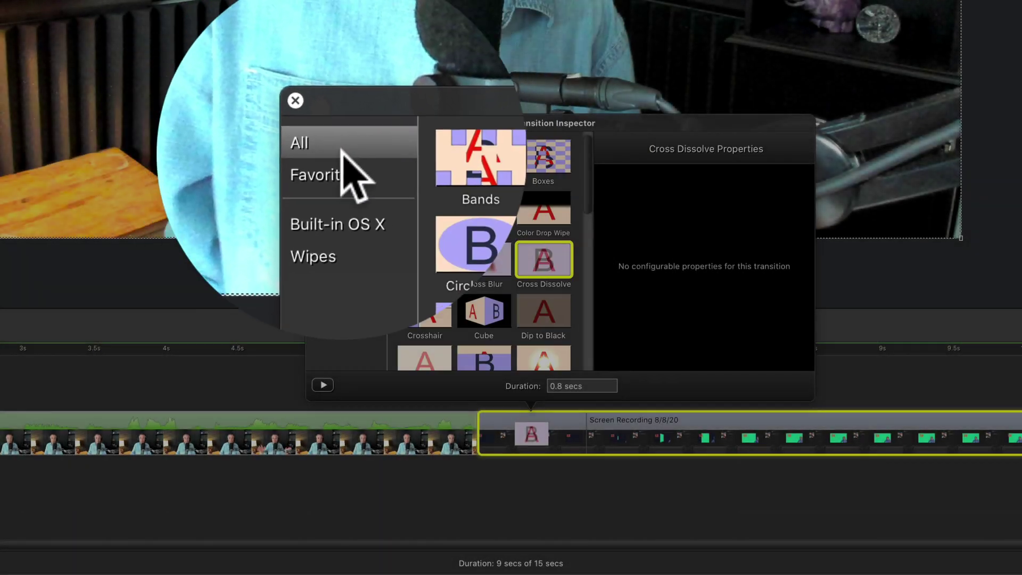
left_click(362, 170)
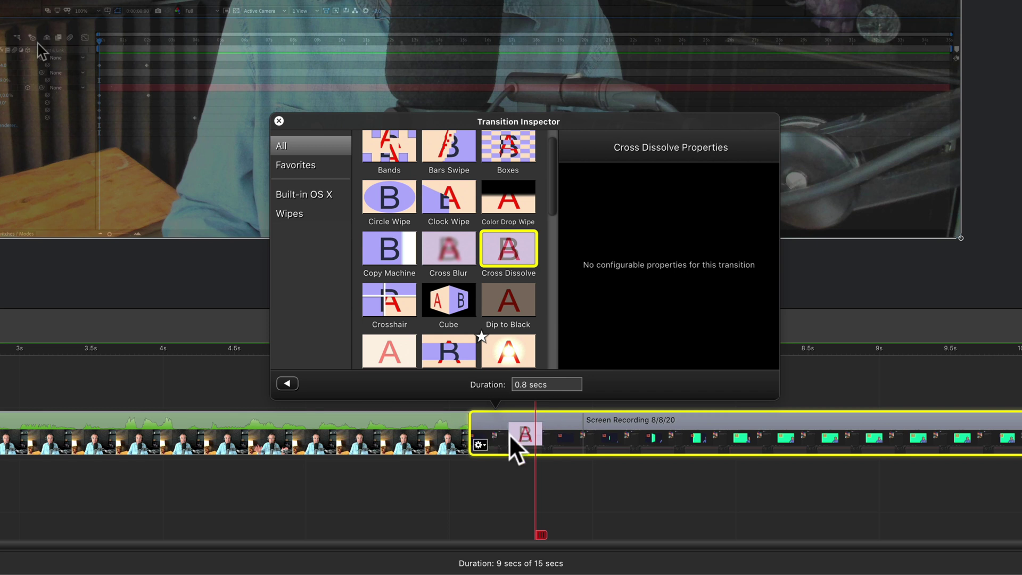
Preview Cube, try Grid Wipe, and settle on Inner Cube for the transition.
left_click(447, 300)
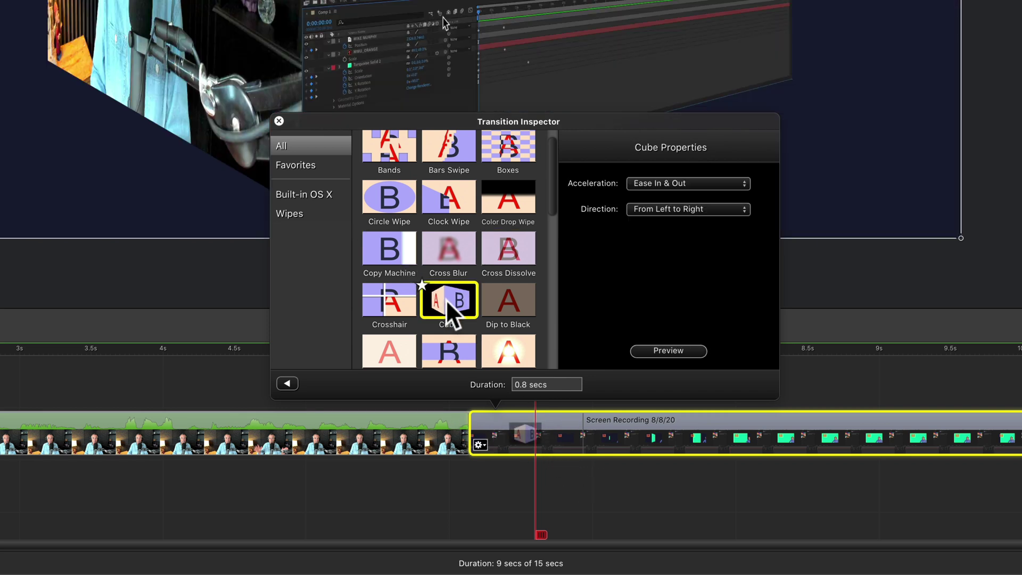
left_click(663, 349)
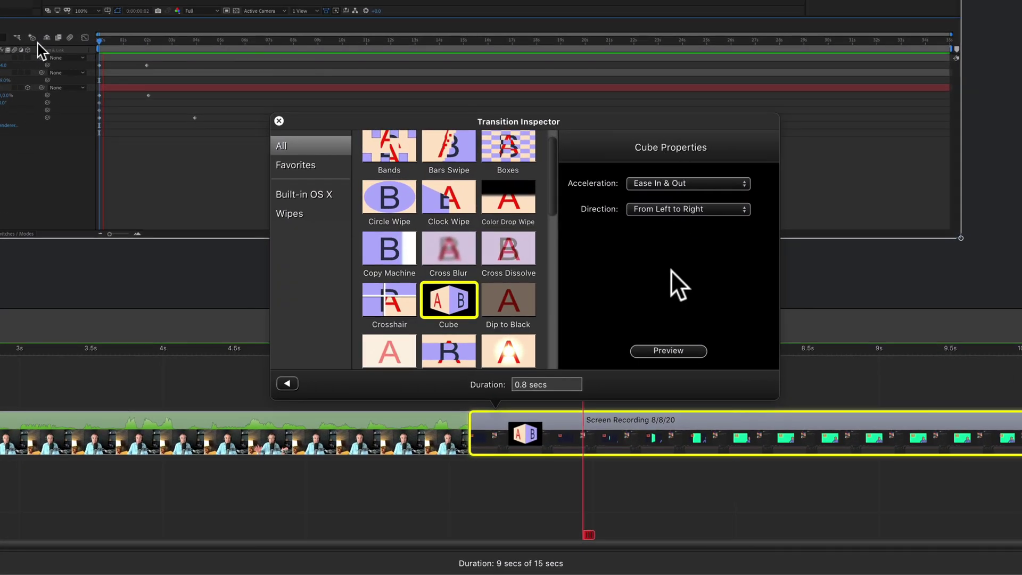
scroll(514, 312, "down", 5)
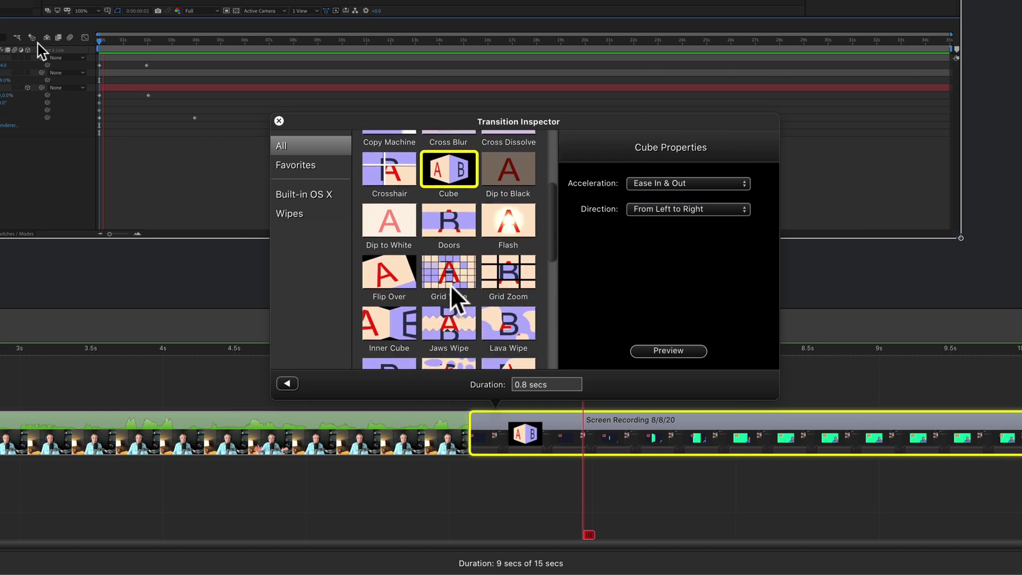
left_click(451, 287)
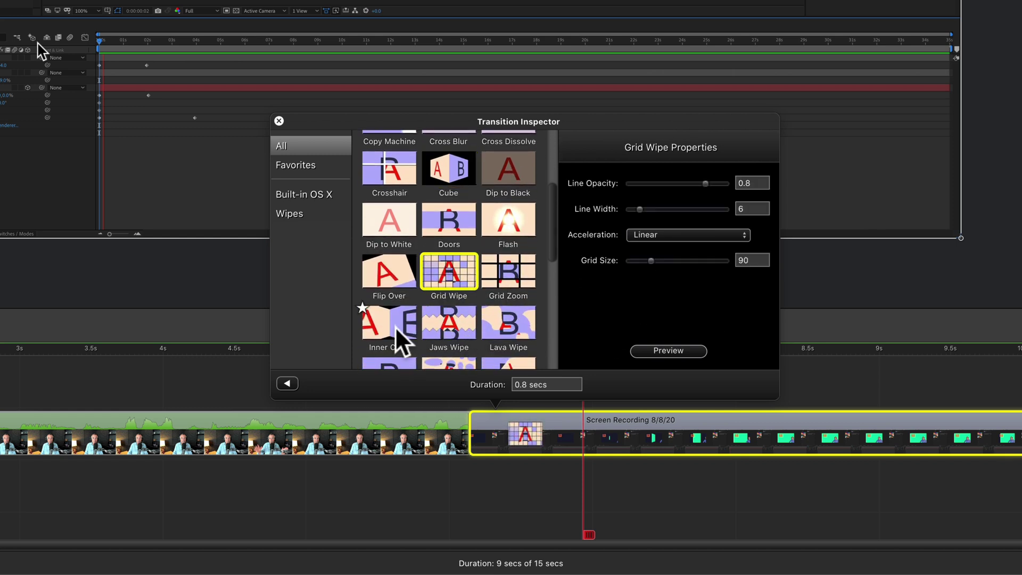
left_click(402, 341)
left_click(883, 384)
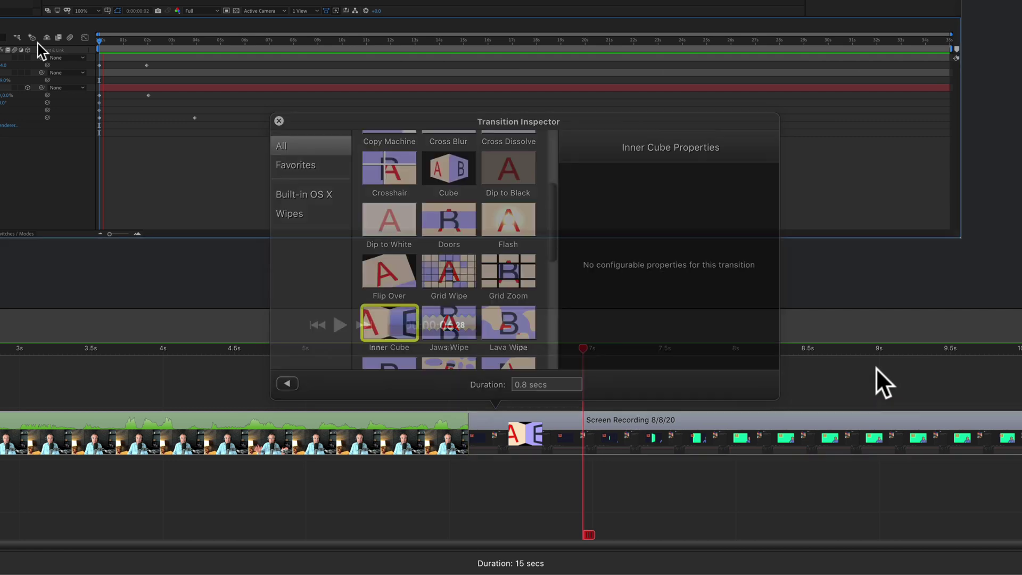
mouse_move(514, 435)
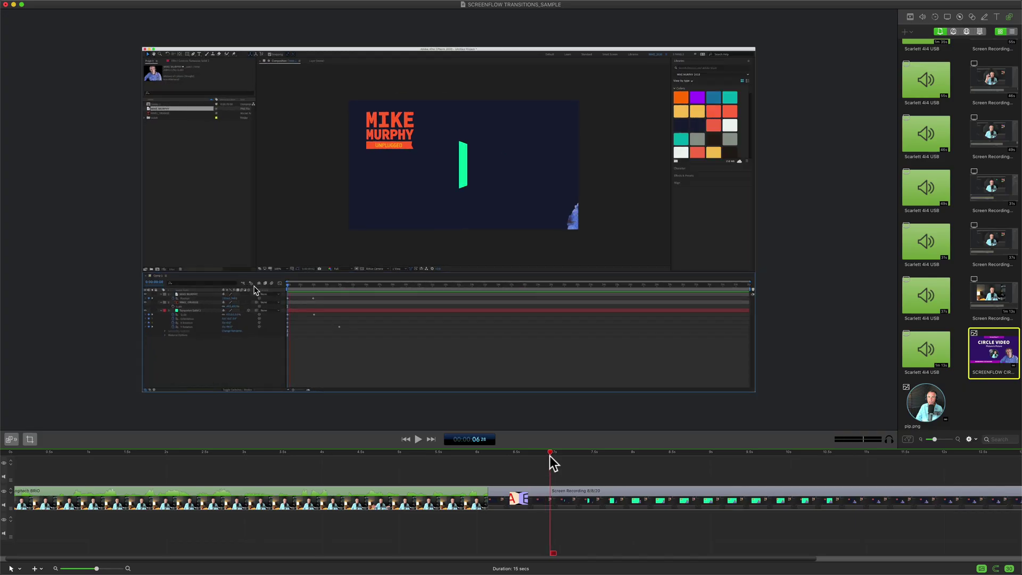
Add a 1.0-second Cross Dissolve starting transition to the Logitech BRIO clip and inspect it.
left_click_drag(550, 457, 544, 455)
double_click(514, 499)
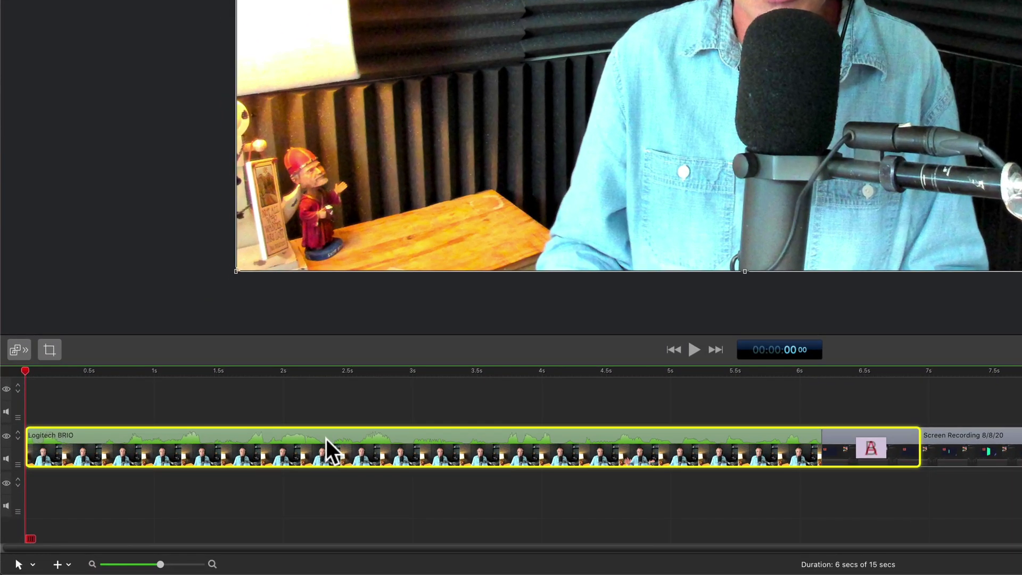
right_click(326, 439)
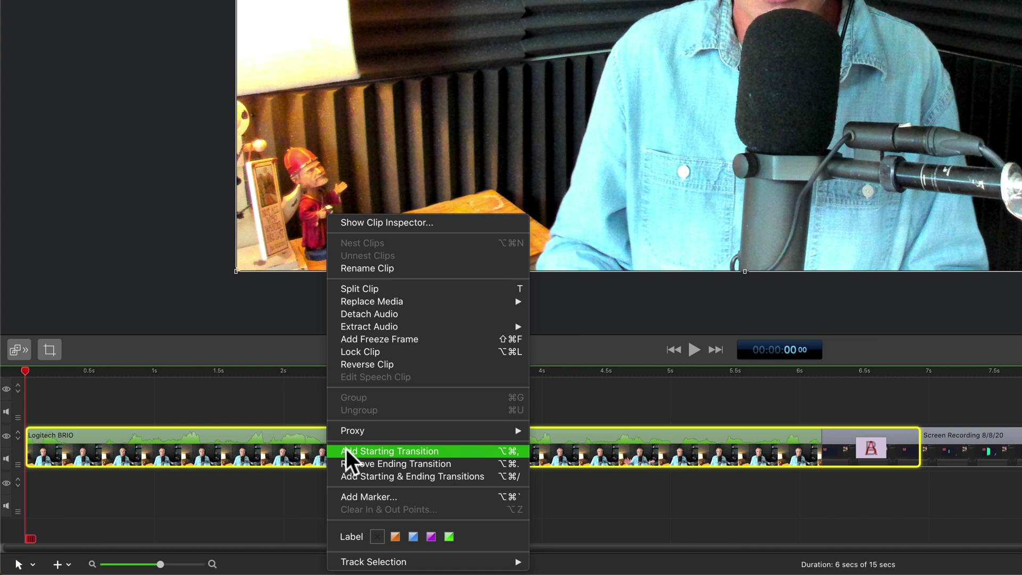
left_click(346, 448)
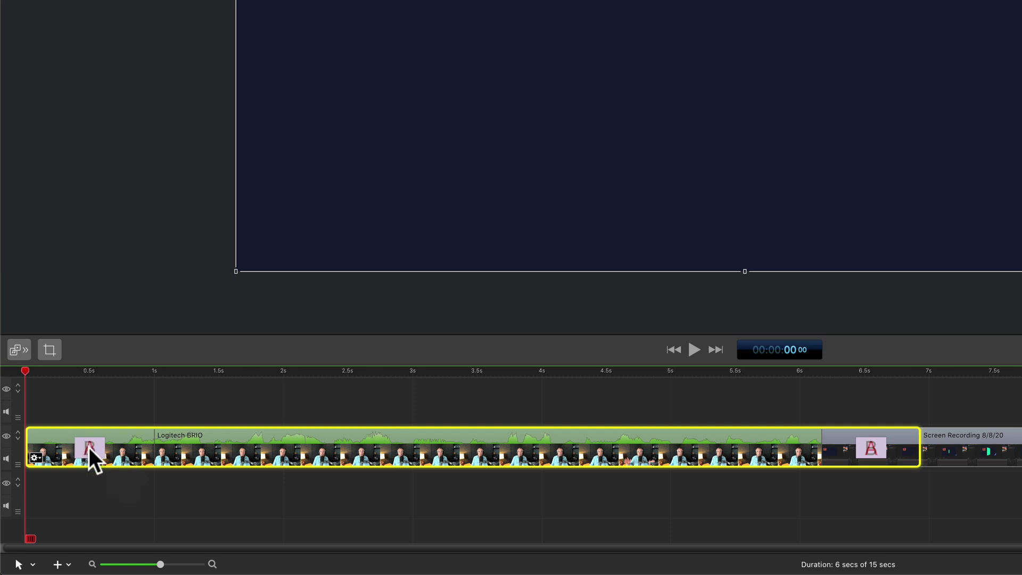
double_click(89, 448)
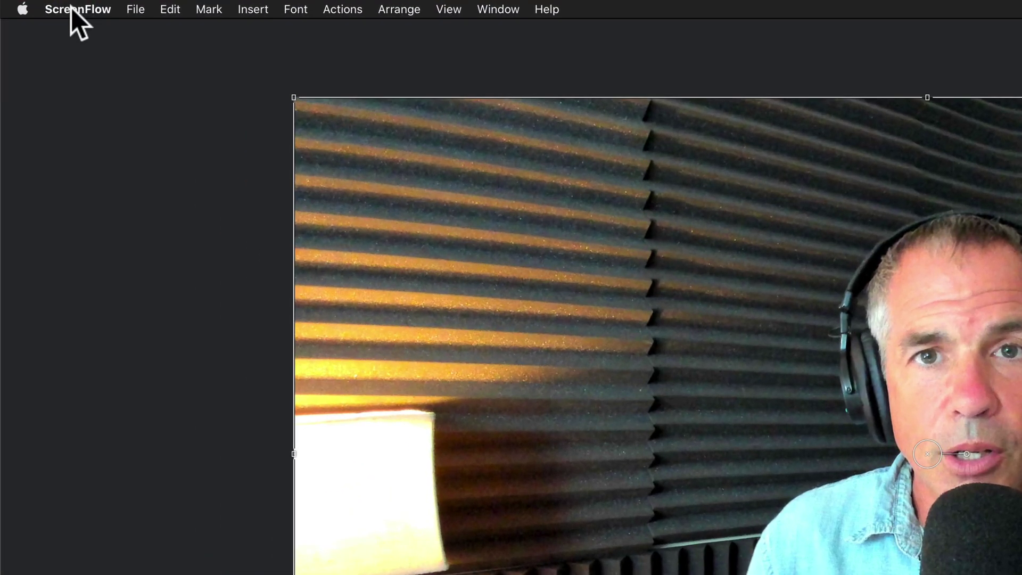
In Timeline preferences, set the default transition to Page Curl with a 2-second duration.
left_click(72, 7)
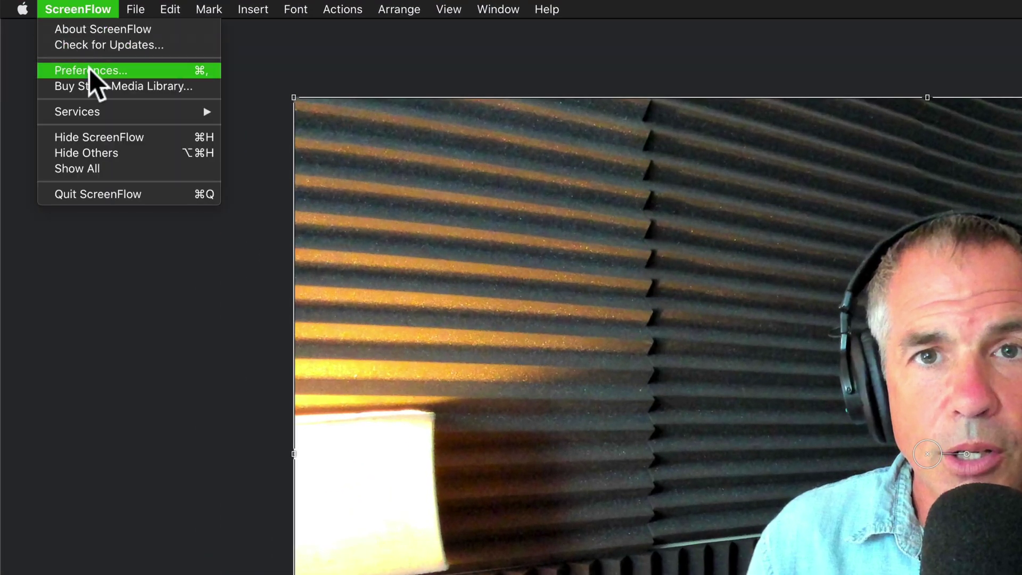
left_click(90, 69)
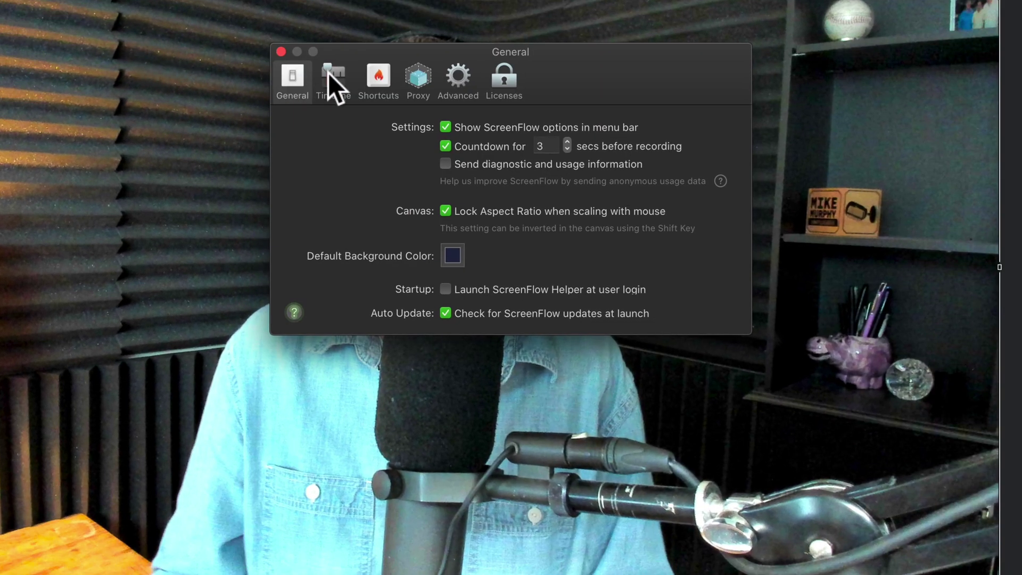
left_click(332, 73)
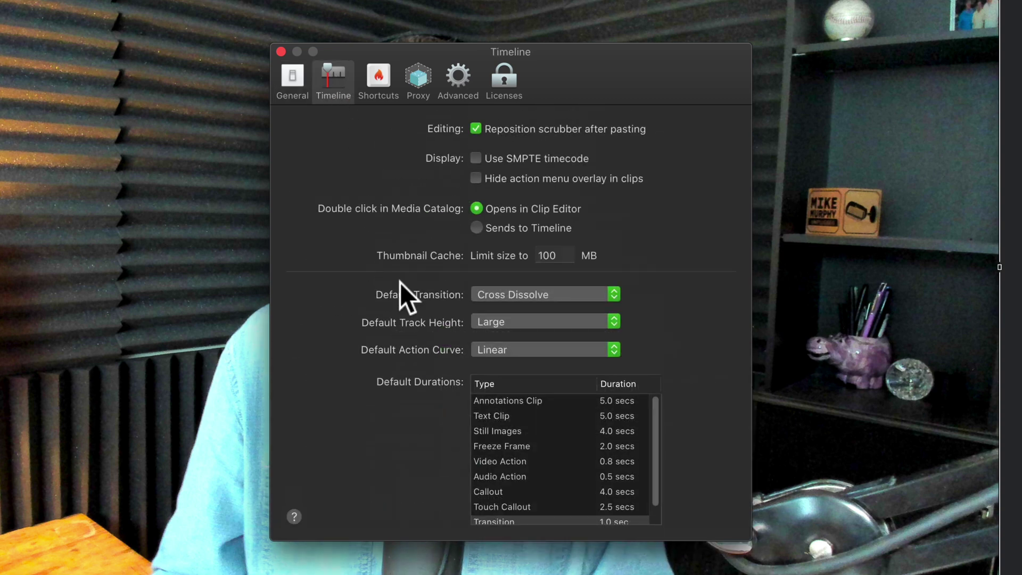
left_click(592, 292)
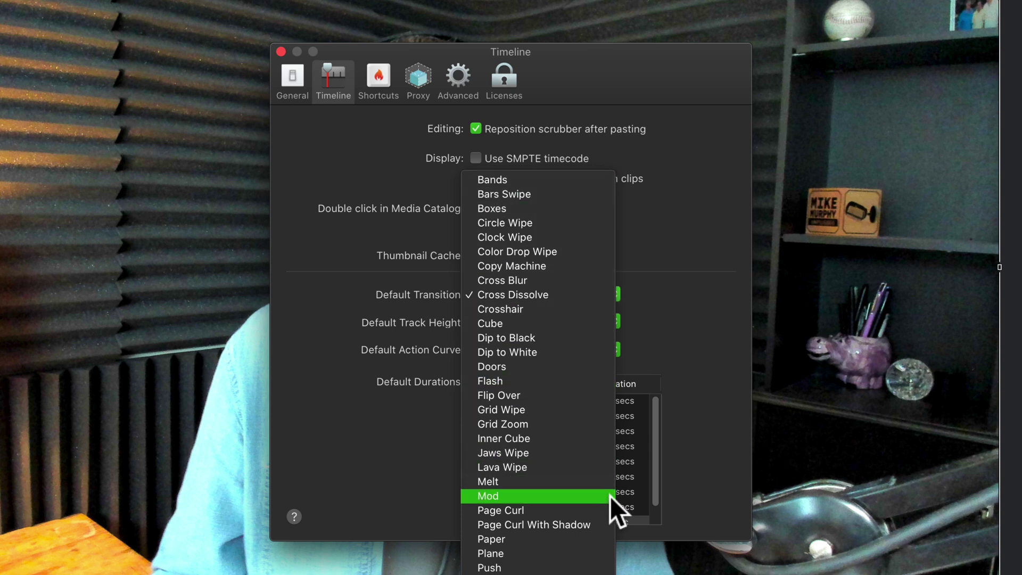
left_click(605, 510)
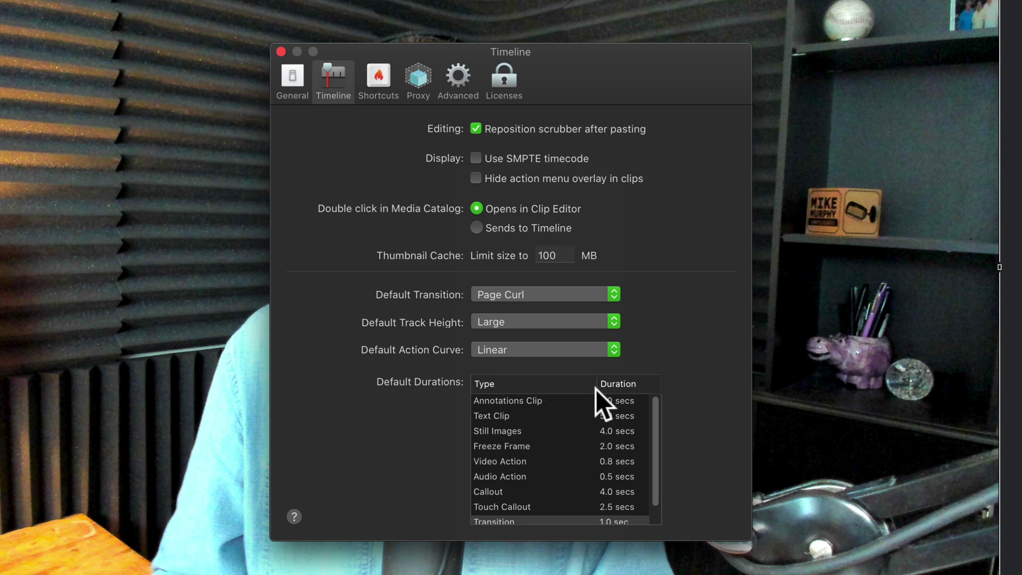
scroll(581, 410, "down", 2)
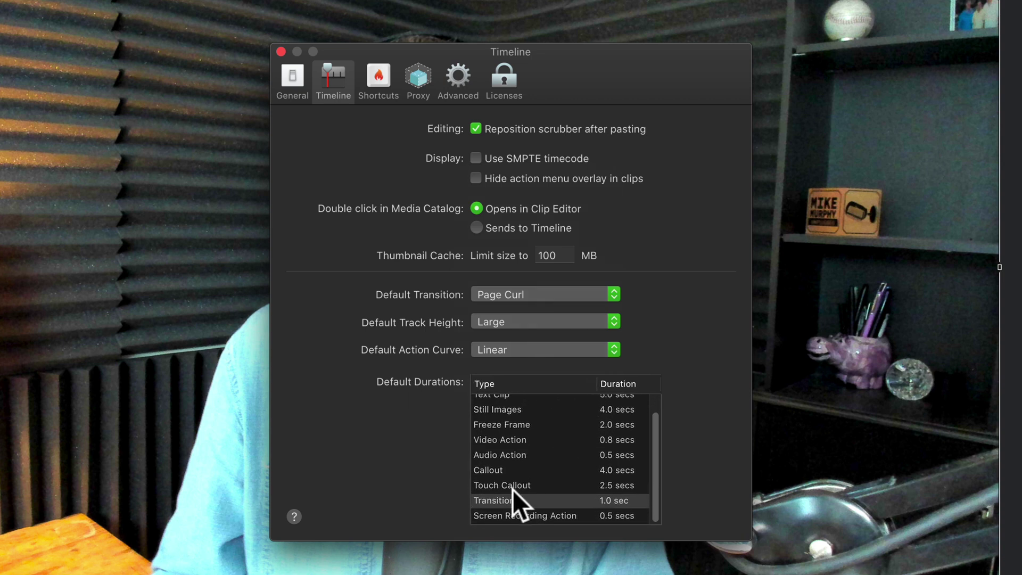
left_click(611, 502)
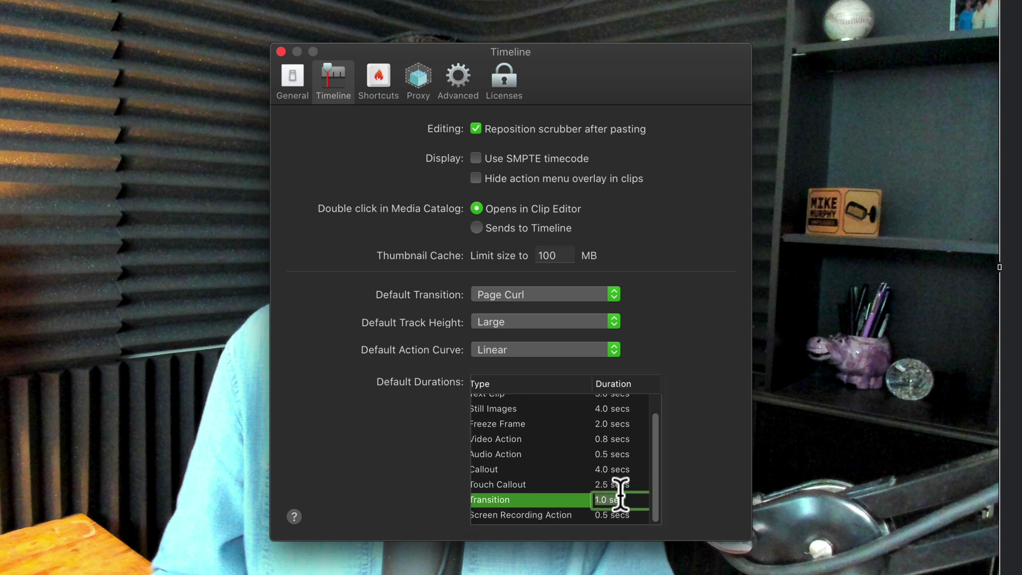
type("2")
left_click(626, 485)
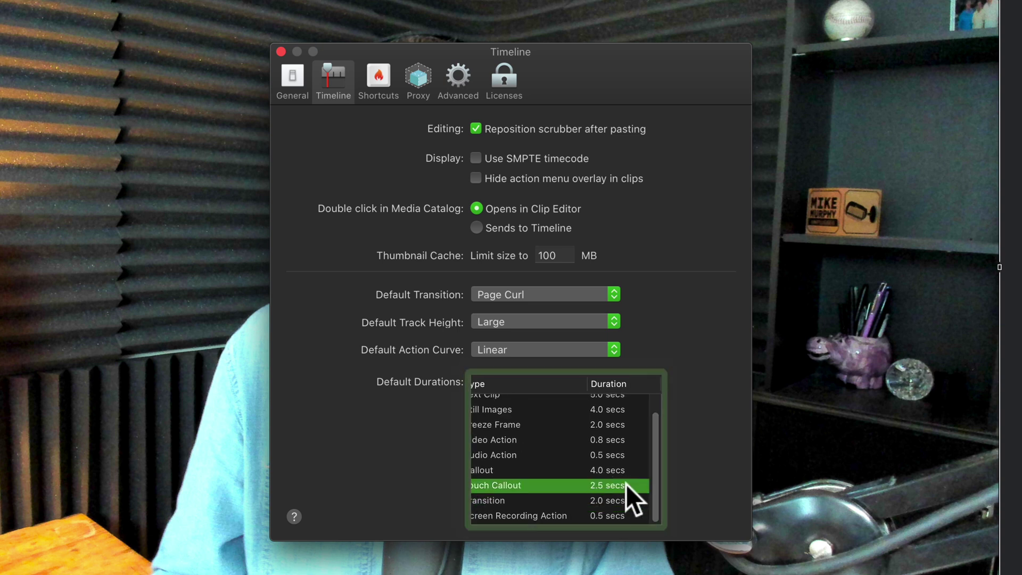
Add a starting transition to the Logitech BRIO clip and confirm it is a 2.0-second Page Curl.
left_click(281, 52)
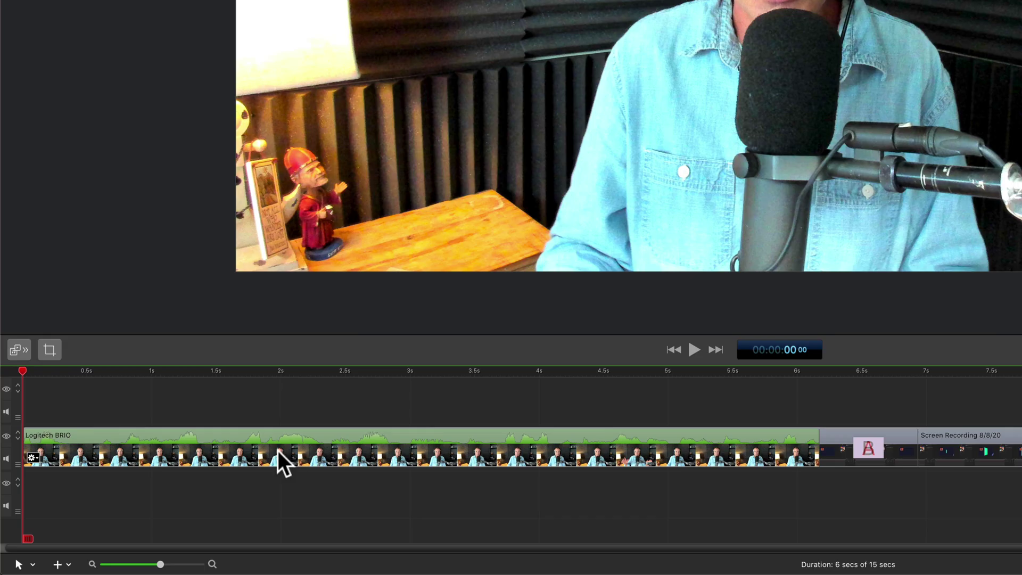
left_click(278, 451)
right_click(278, 451)
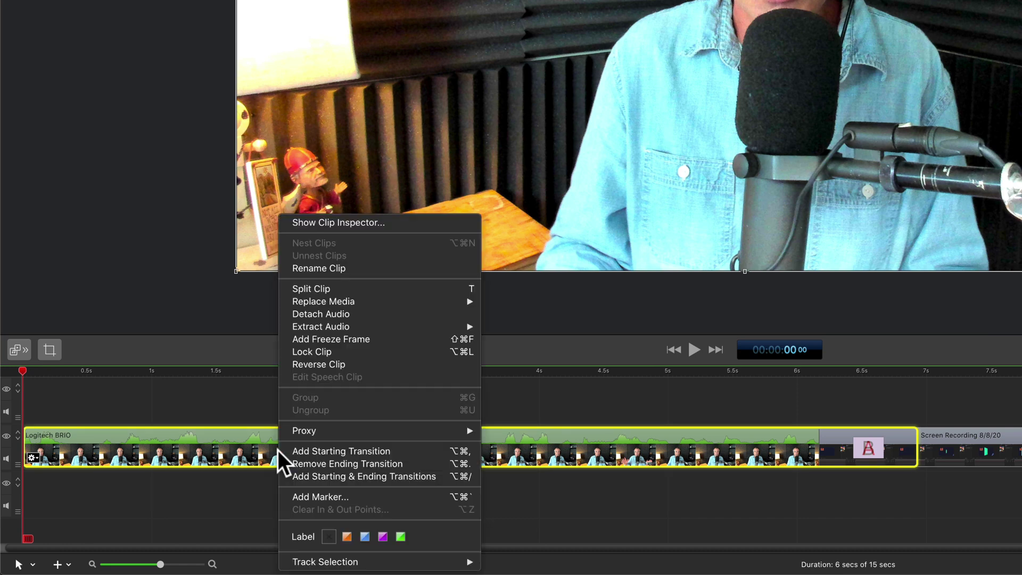
left_click(293, 452)
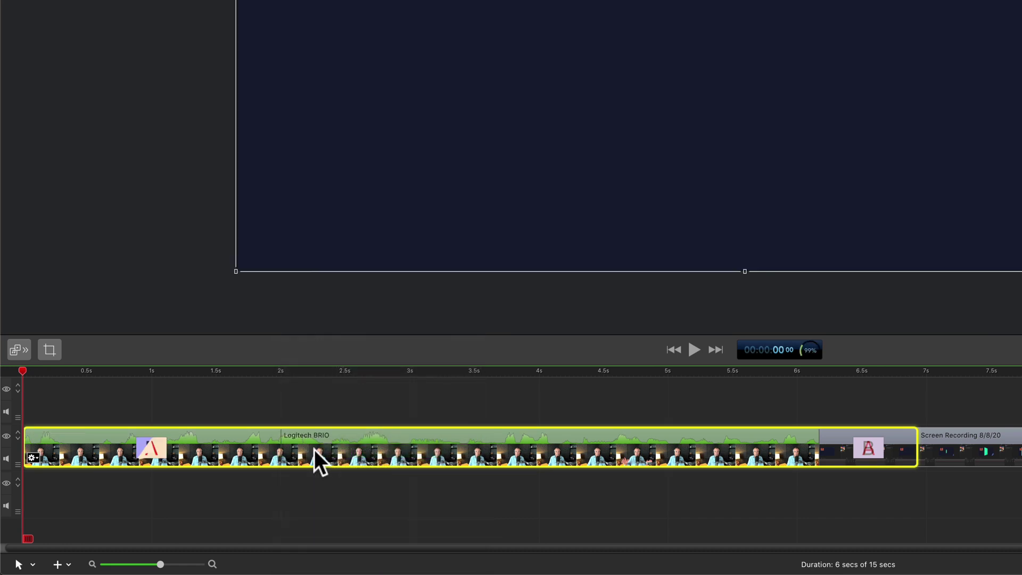
double_click(155, 446)
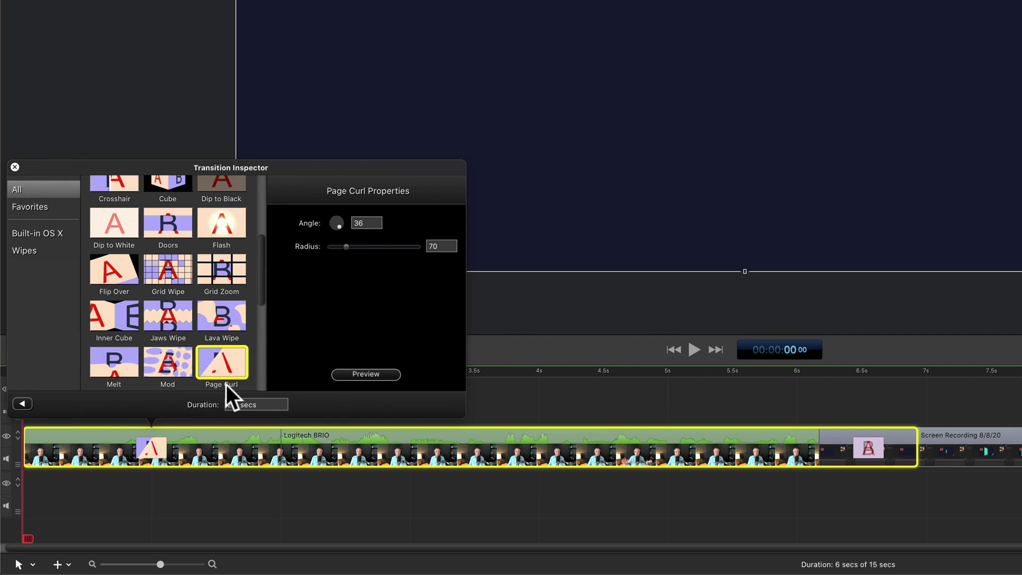
scroll(226, 384, "down", 3)
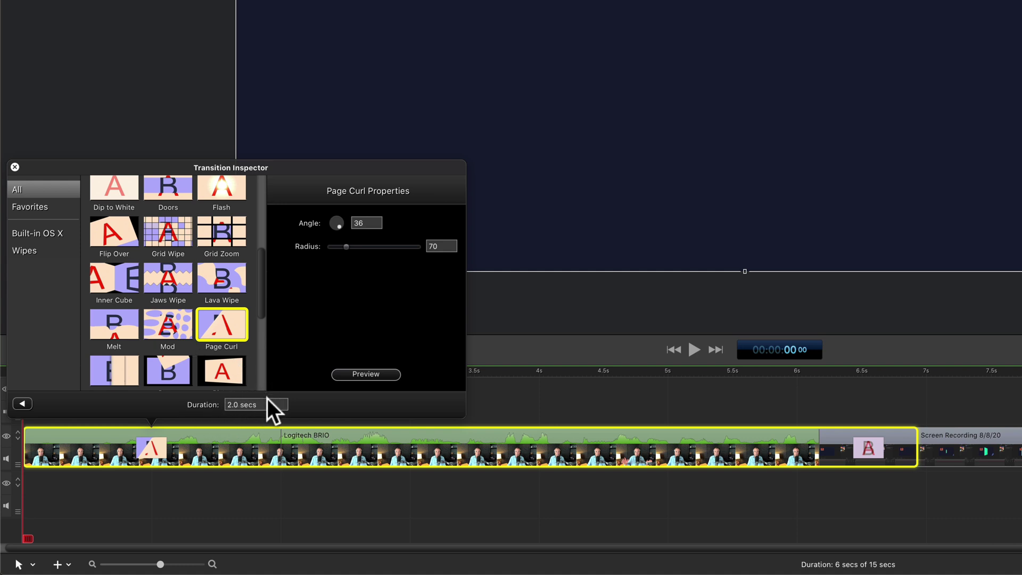
left_click(282, 424)
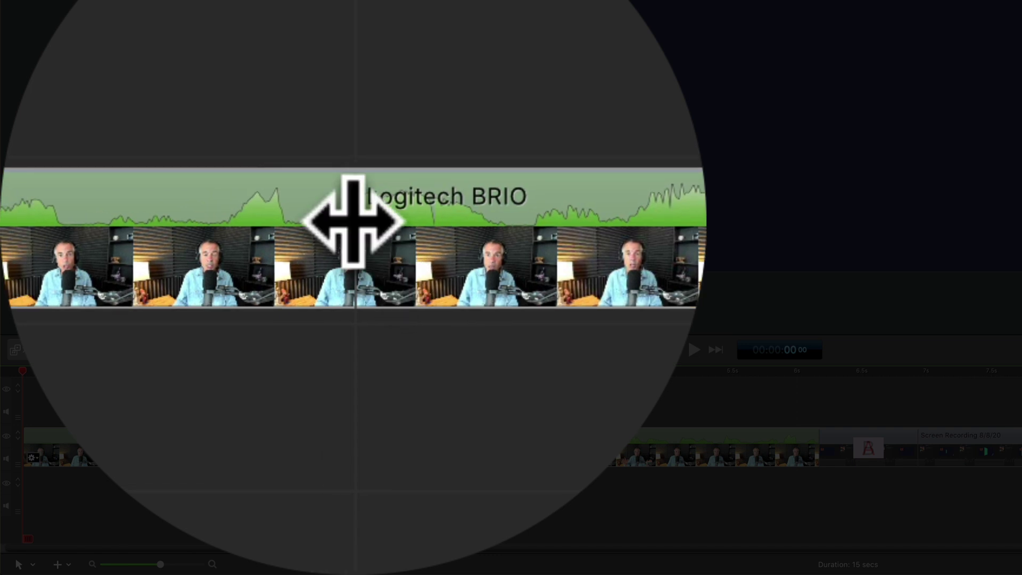
Select the Logitech BRIO clip to shorten its Page Curl starting transition.
left_click(282, 444)
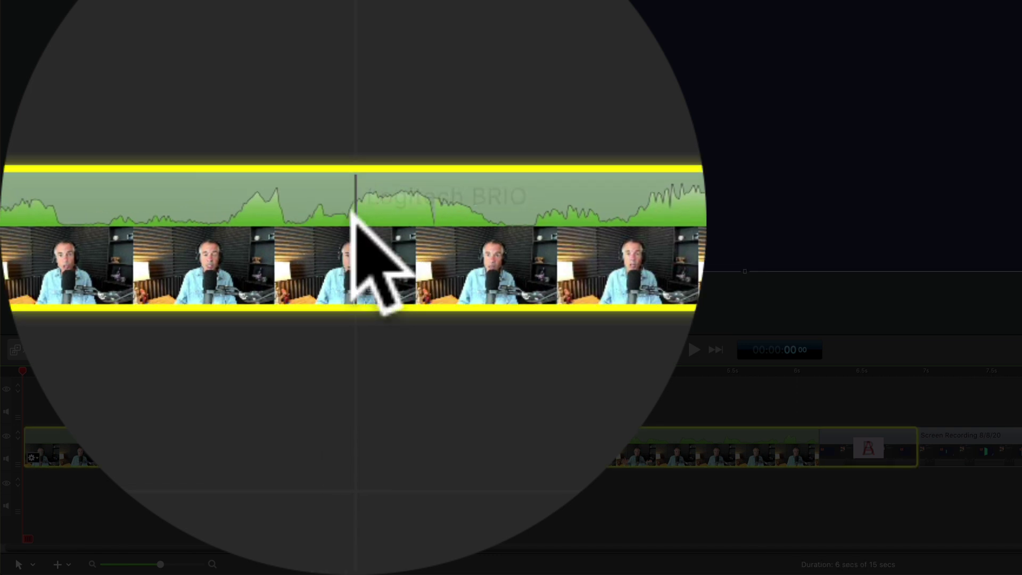